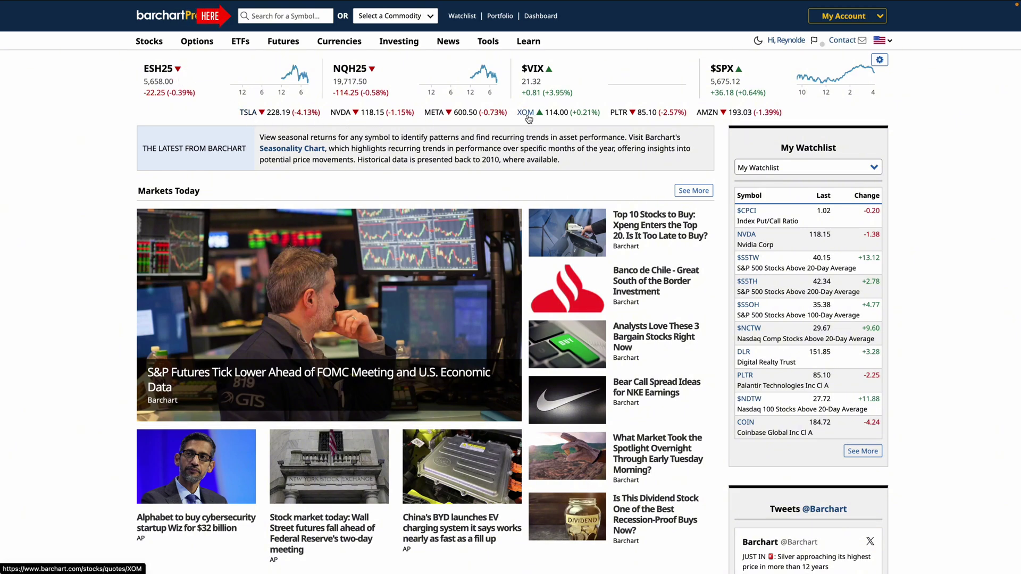
# Step: Open the Palantir (PLTR) quote page from the ticker bar, then its full interactive chart
pyautogui.click(619, 112)
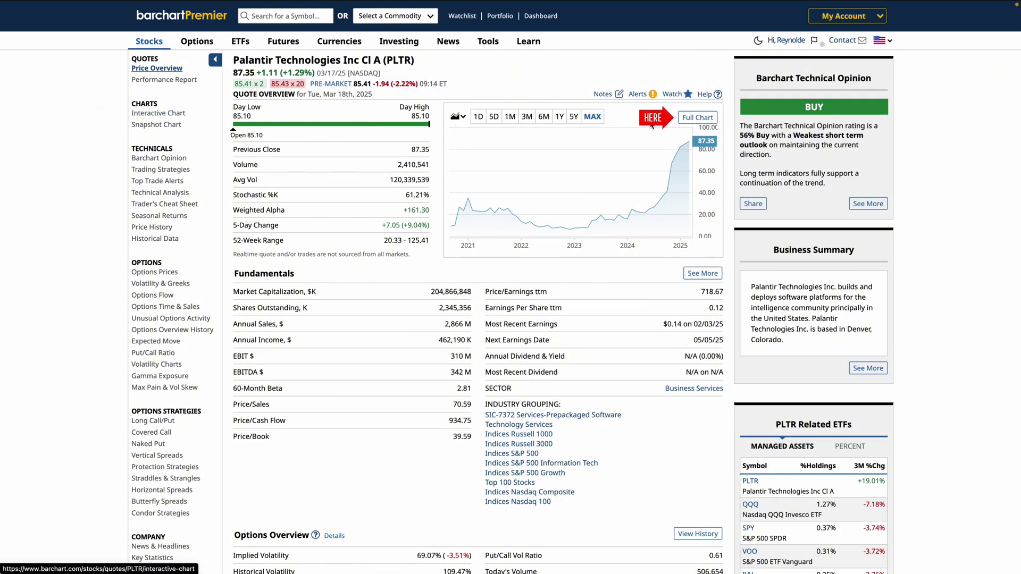
pyautogui.click(691, 123)
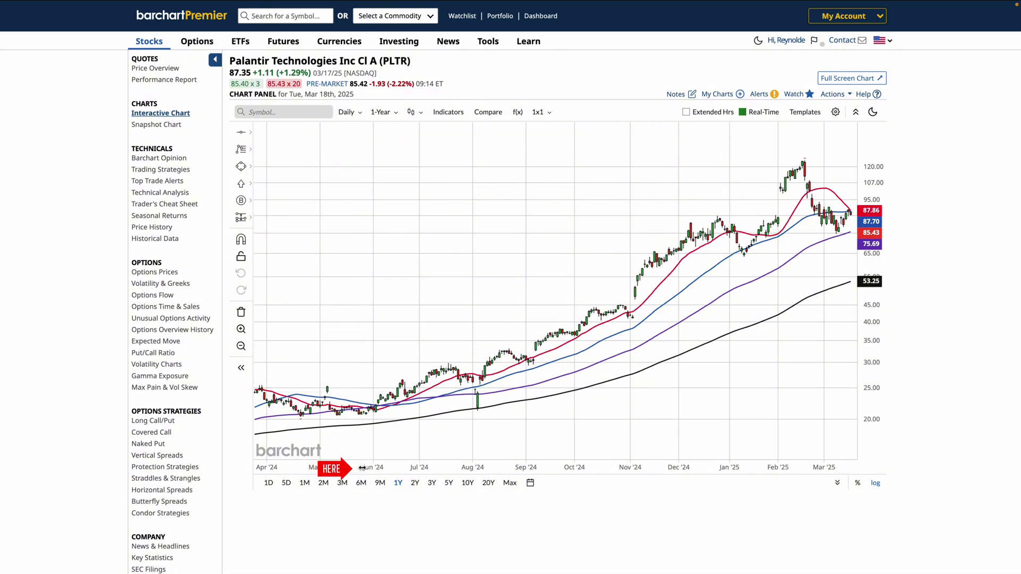
# Step: Pan the PLTR daily chart to Nov 4–Mar 10, compress the price scale, then auto-fit it
pyautogui.scroll(-5, 371, 467)
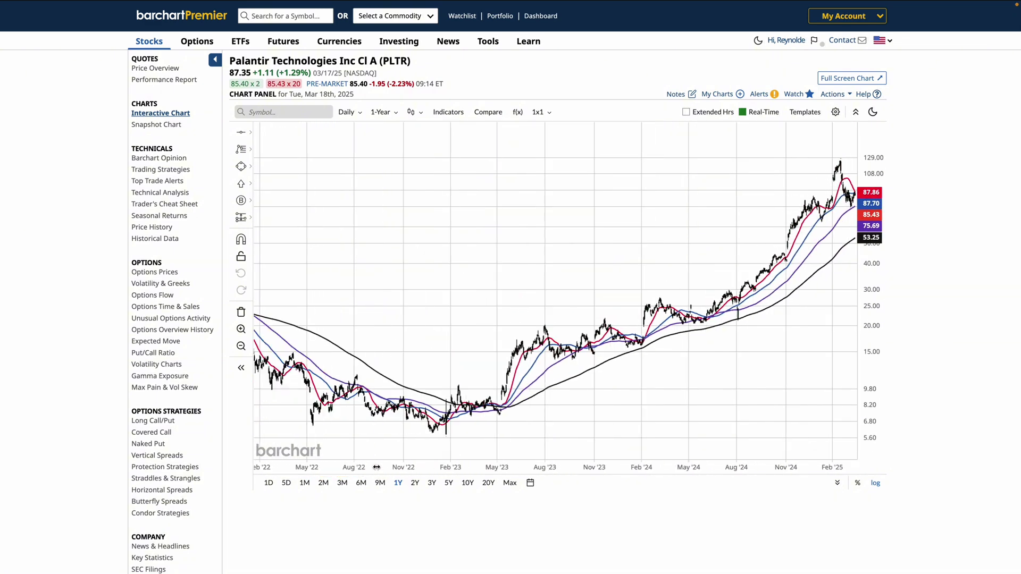
pyautogui.scroll(10, 377, 467)
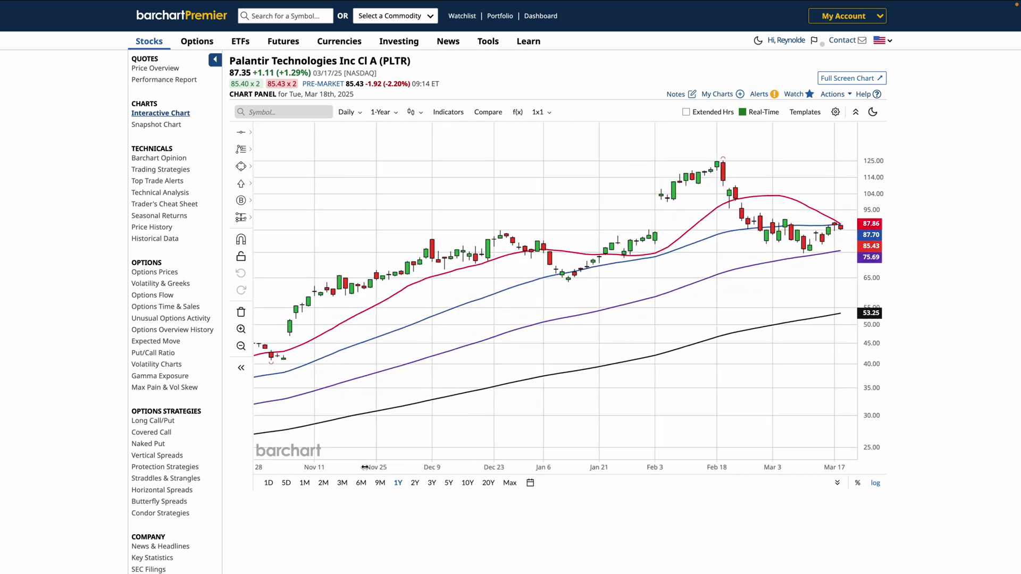
pyautogui.moveTo(400, 334); pyautogui.dragTo(601, 333)
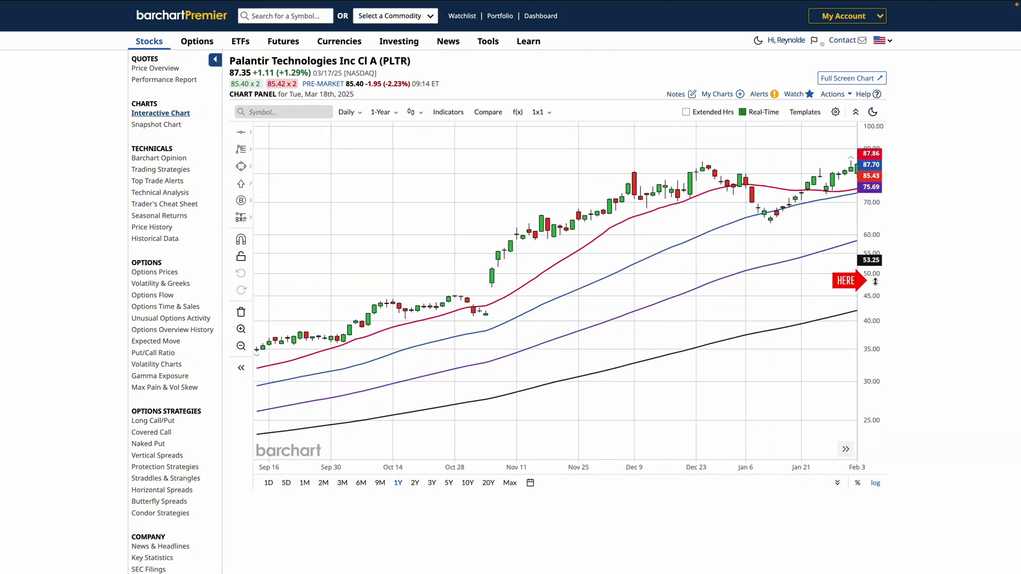
pyautogui.moveTo(876, 282); pyautogui.dragTo(871, 389)
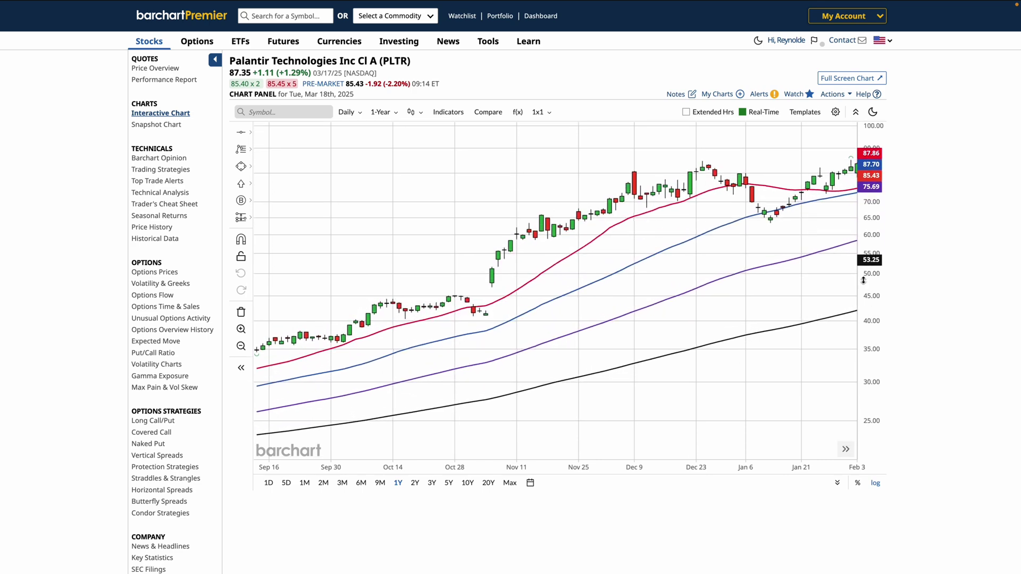
pyautogui.moveTo(805, 244); pyautogui.dragTo(543, 377)
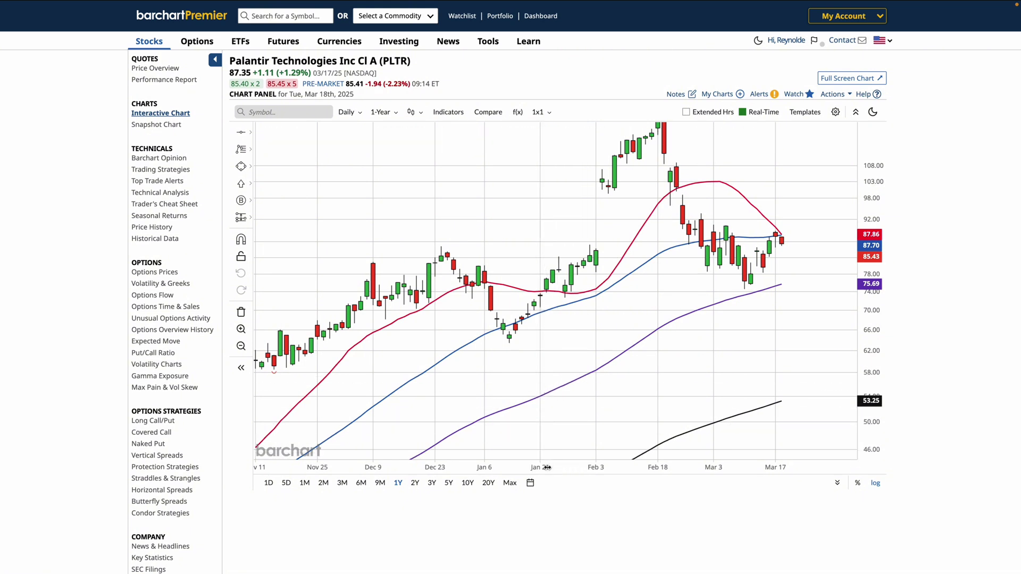
pyautogui.scroll(-5, 547, 468)
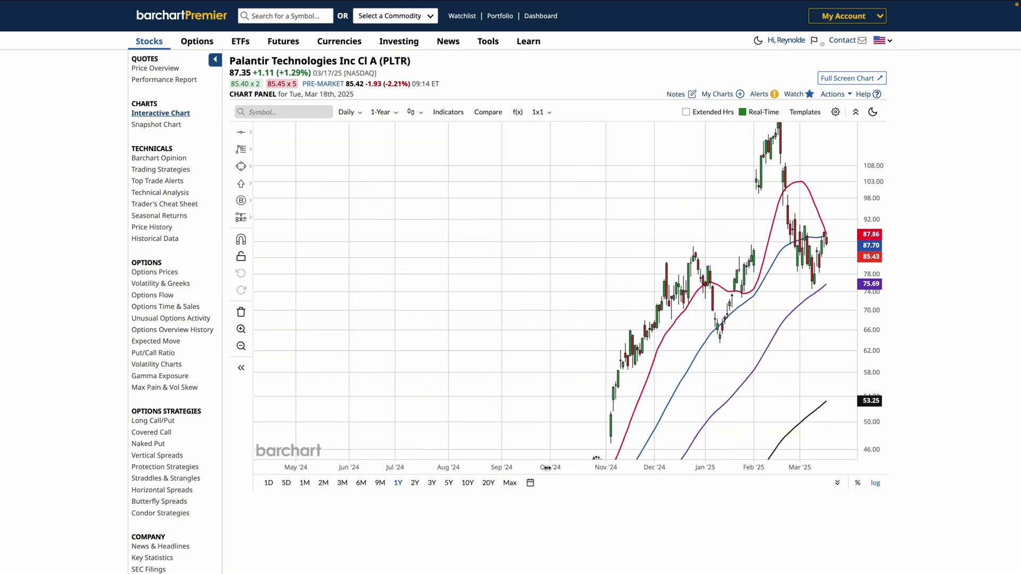
pyautogui.doubleClick(868, 308)
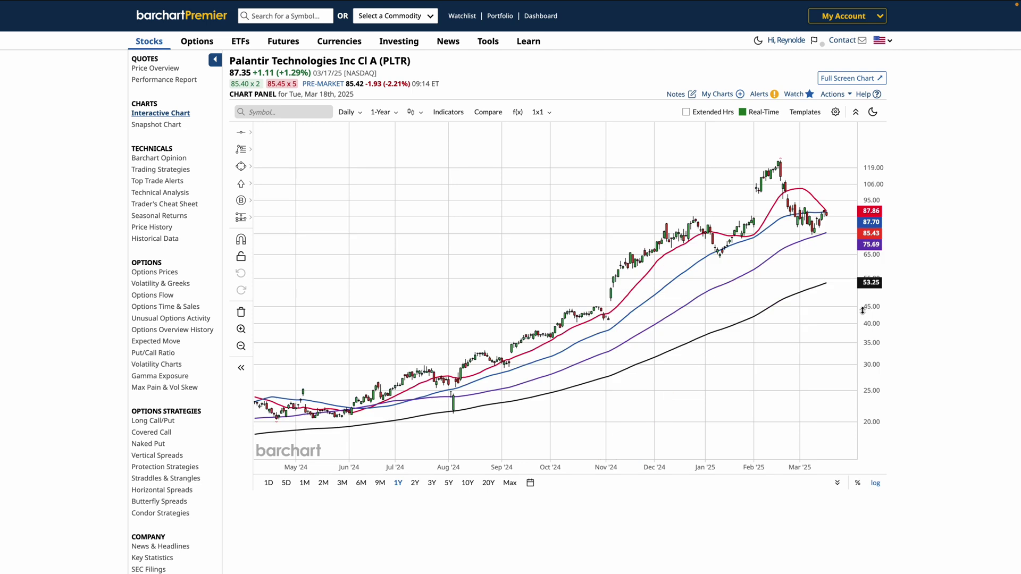
# Step: Box-zoom into the recent weeks, then reset the chart to the full one-year range
pyautogui.moveTo(681, 341)
pyautogui.mouseDown()
pyautogui.moveTo(699, 337)
pyautogui.moveTo(568, 344)
pyautogui.mouseUp()
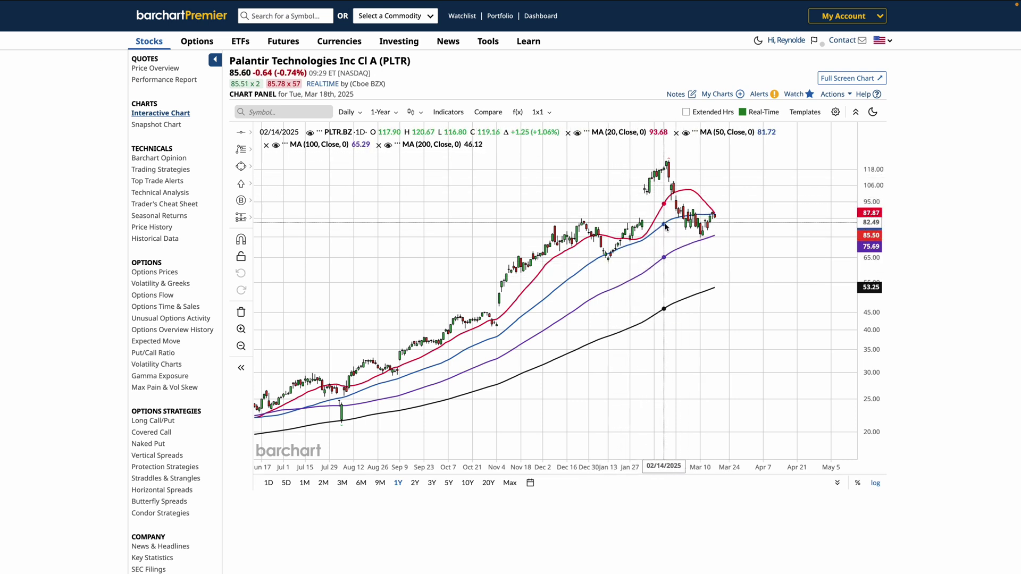
pyautogui.moveTo(727, 250); pyautogui.dragTo(609, 149)
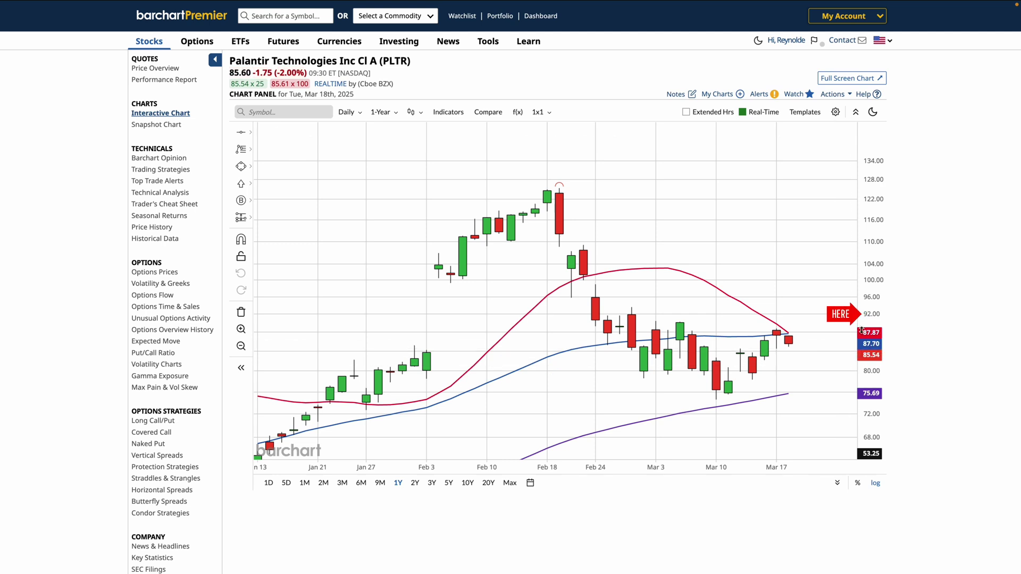
pyautogui.scroll(-2, 870, 313)
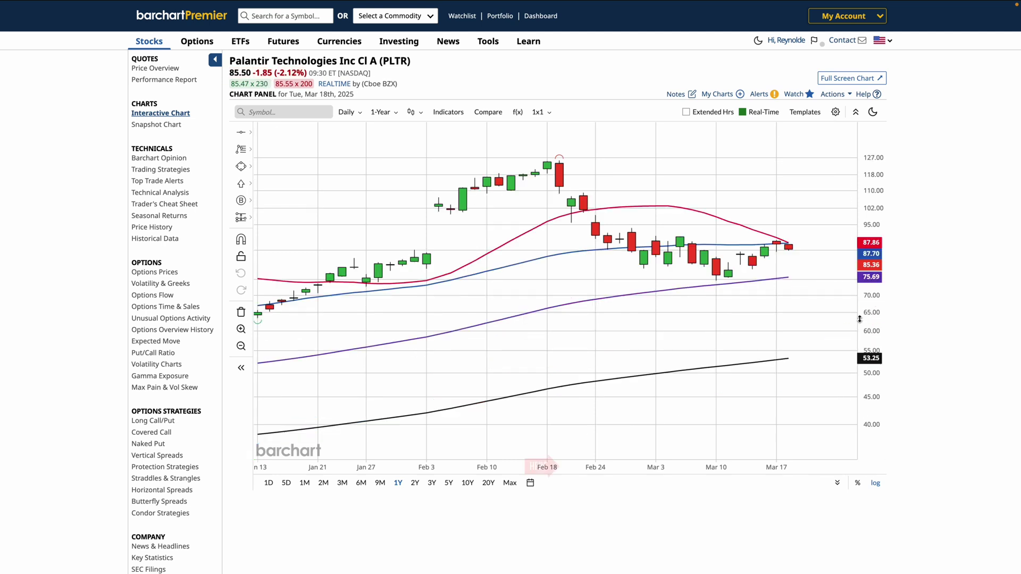
pyautogui.doubleClick(595, 467)
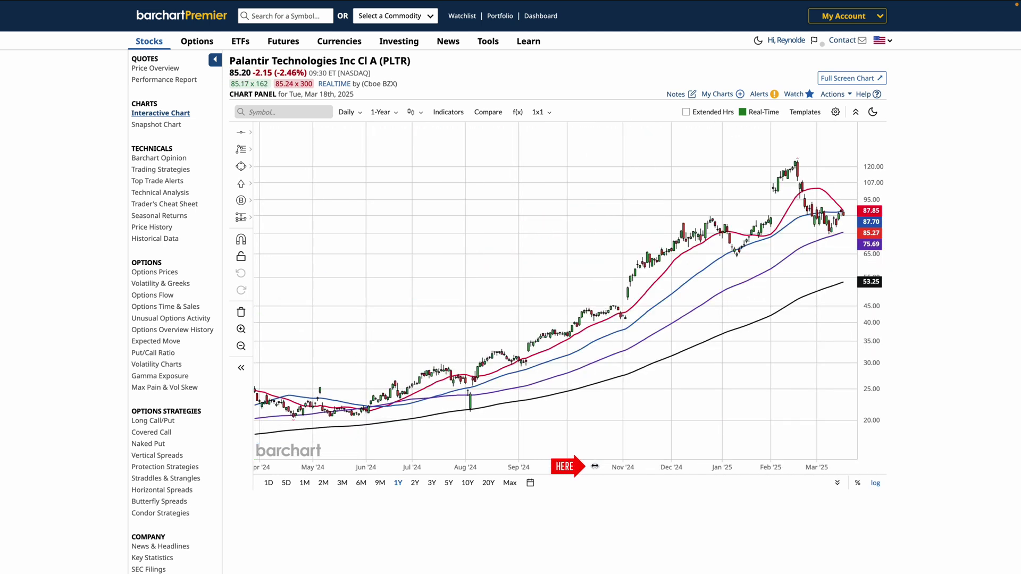
# Step: Zoom into December–March, then widen to roughly Sep 30–Mar 17 in full-screen view
pyautogui.moveTo(729, 159); pyautogui.dragTo(597, 154)
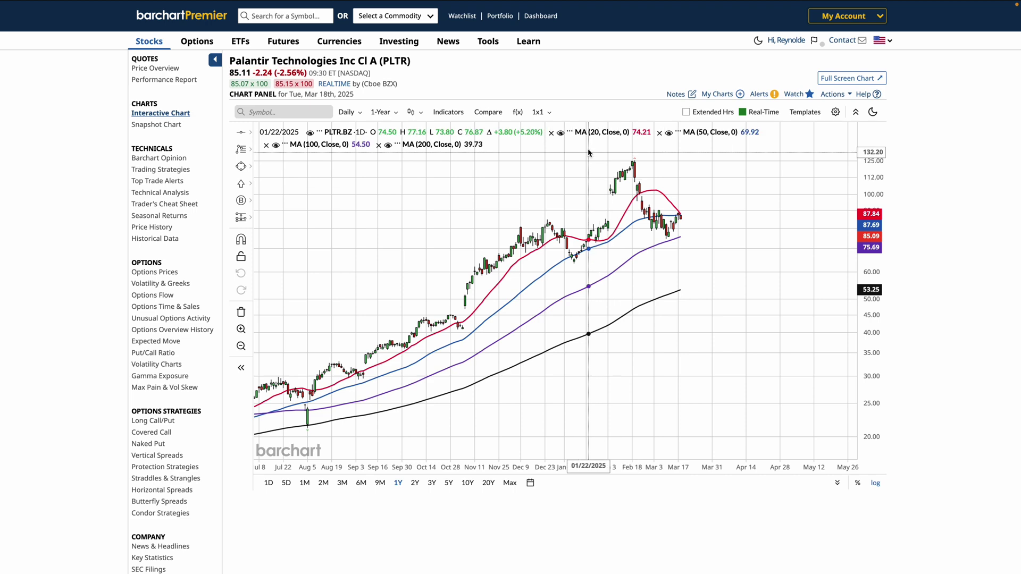
pyautogui.moveTo(680, 160)
pyautogui.mouseDown()
pyautogui.moveTo(569, 239)
pyautogui.moveTo(513, 319)
pyautogui.mouseUp()
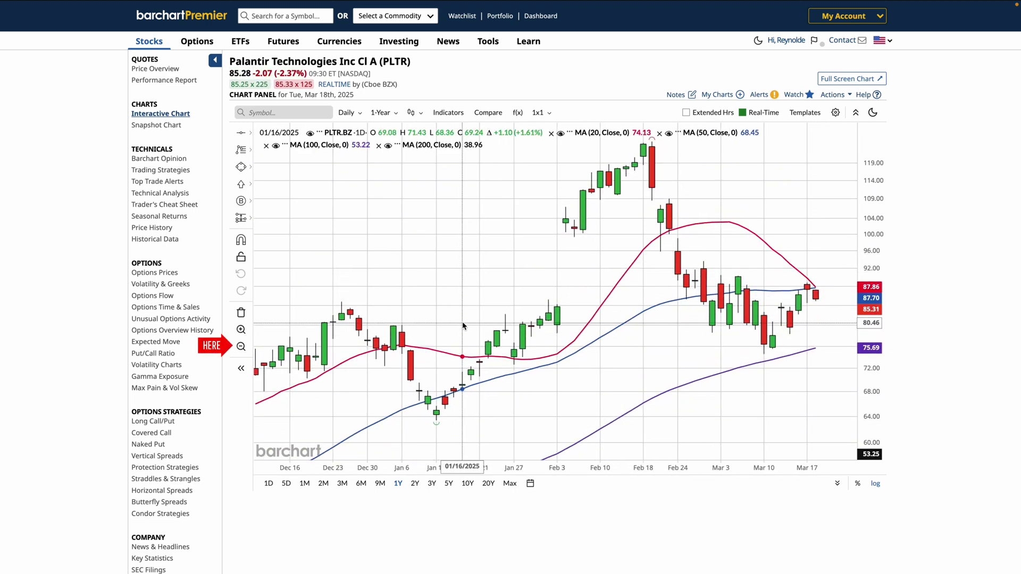
pyautogui.click(241, 347)
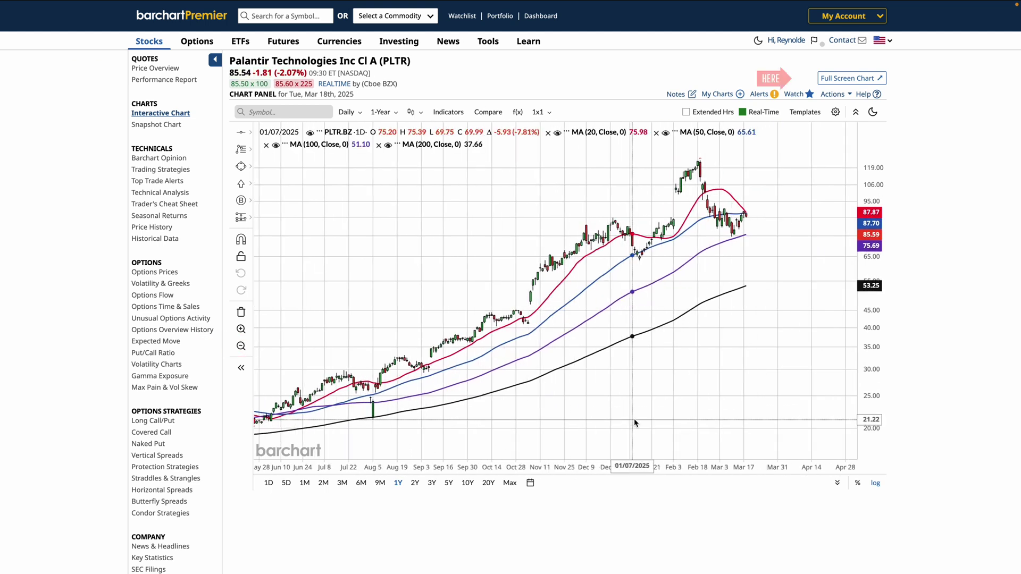
pyautogui.scroll(3, 734, 256)
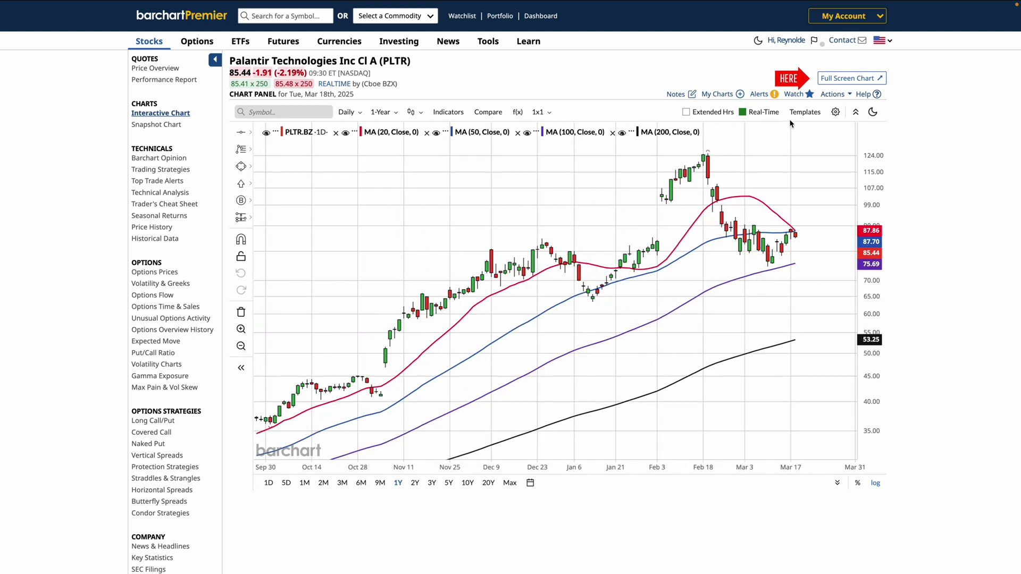
pyautogui.click(842, 79)
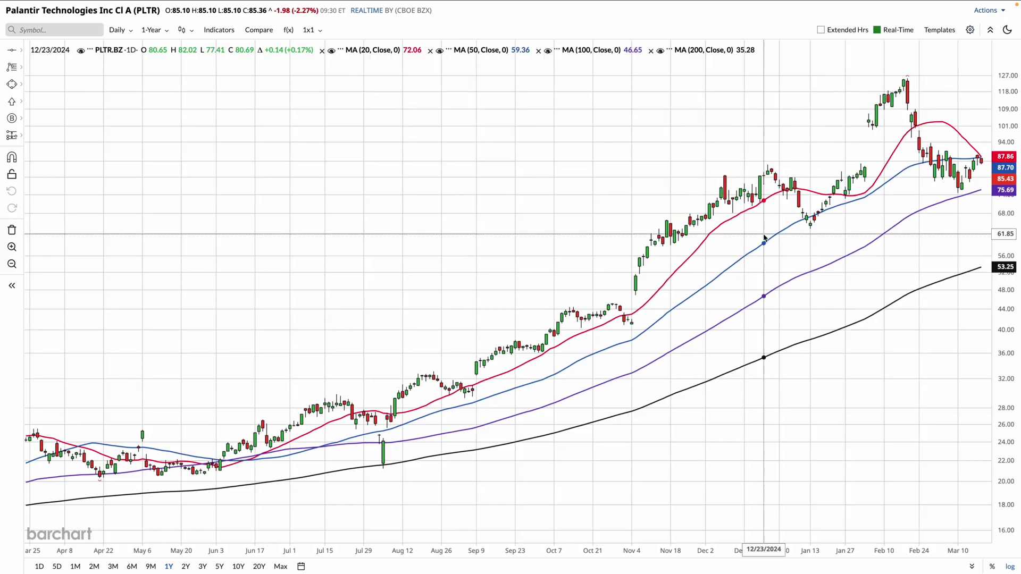
# Step: Pan the full-screen chart, stretch the price scale, then auto-fit it
pyautogui.moveTo(546, 372); pyautogui.dragTo(521, 372)
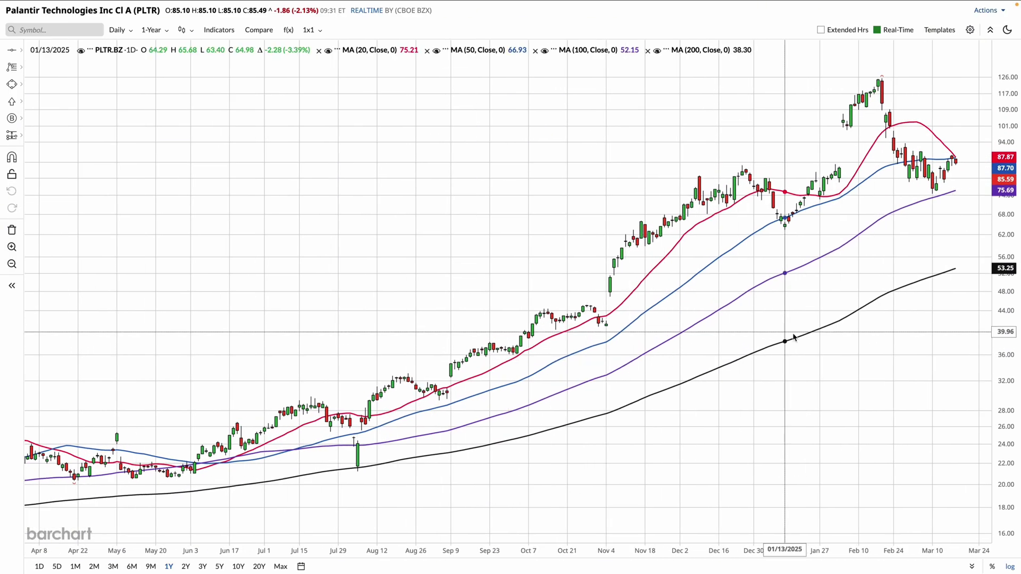
pyautogui.moveTo(1007, 236); pyautogui.dragTo(1007, 255)
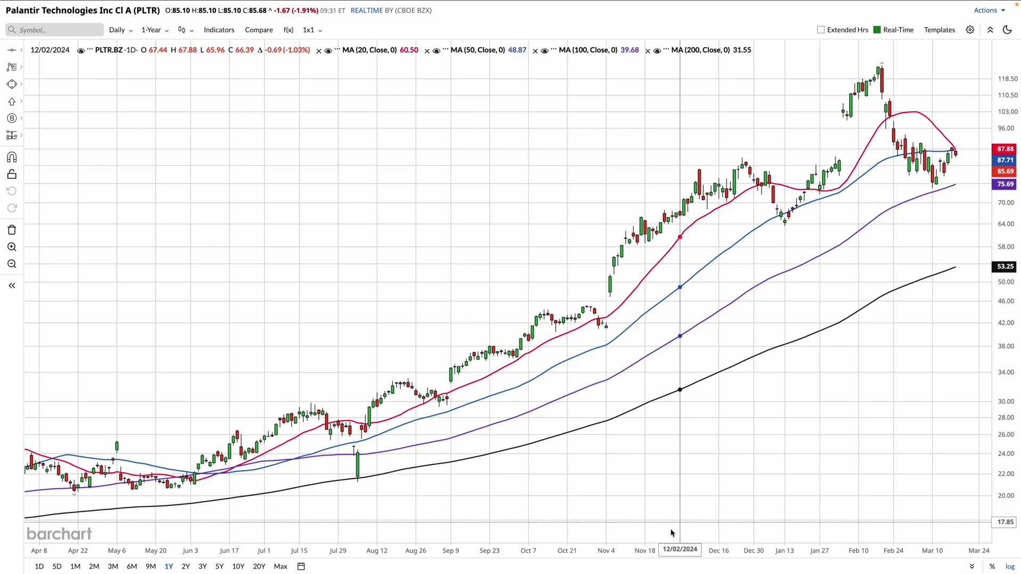
pyautogui.scroll(-3, 635, 552)
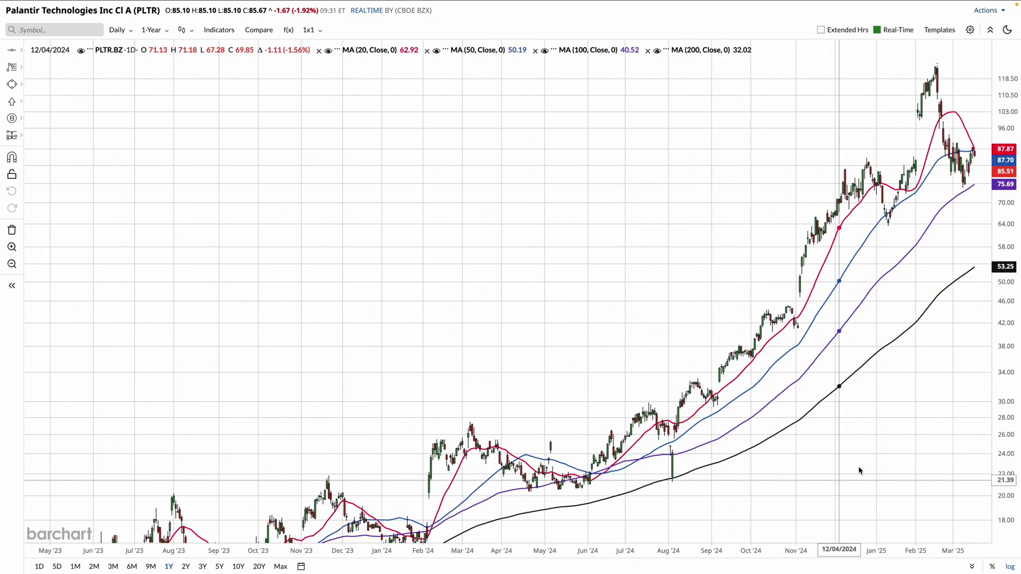
pyautogui.doubleClick(1005, 336)
pyautogui.scroll(3, 547, 487)
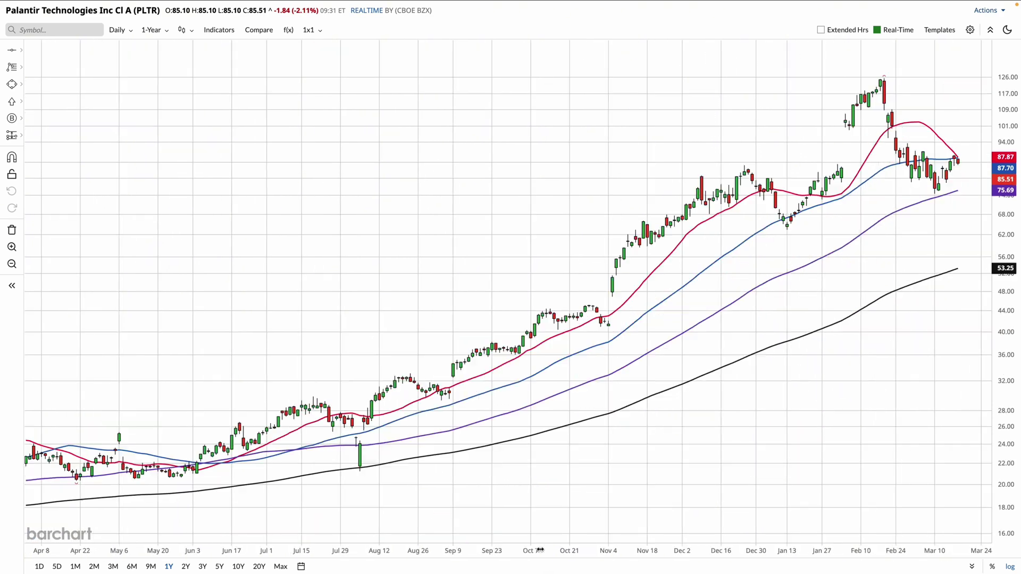
pyautogui.moveTo(548, 487); pyautogui.dragTo(416, 473)
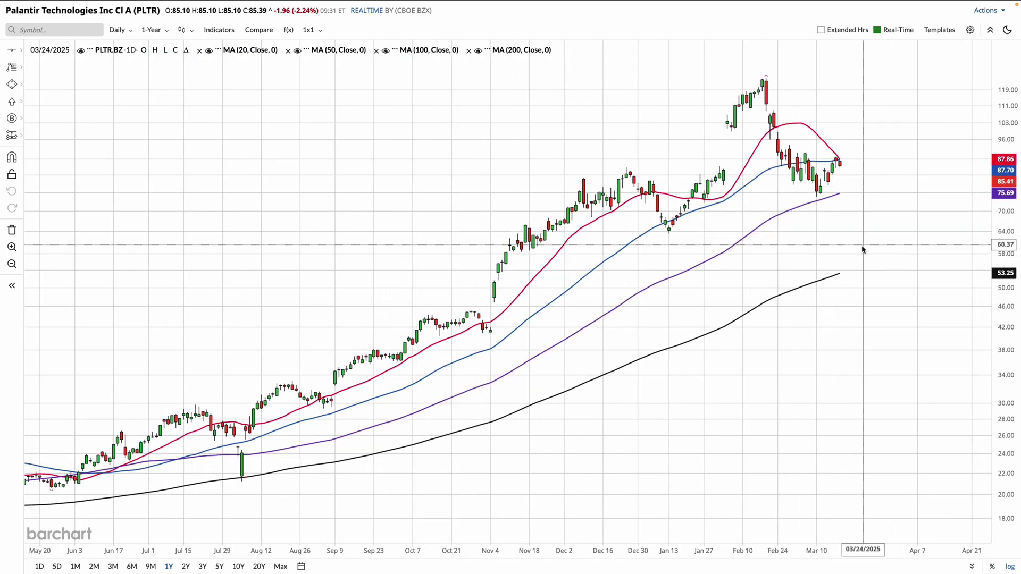
# Step: Box-zoom progressively into the last few weeks of candles, then leave full-screen mode
pyautogui.moveTo(875, 358); pyautogui.dragTo(342, 123)
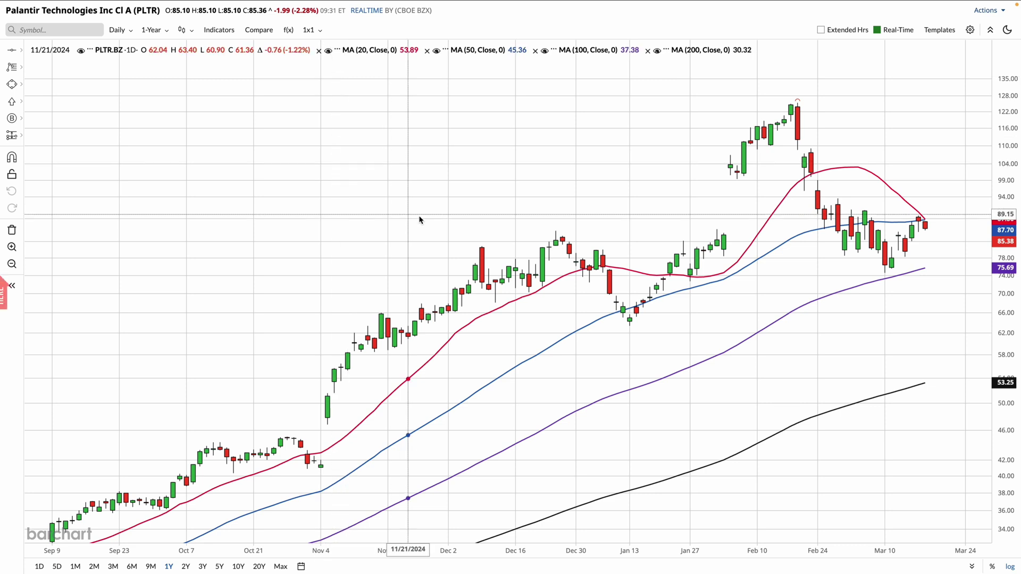
pyautogui.moveTo(939, 281); pyautogui.dragTo(622, 93)
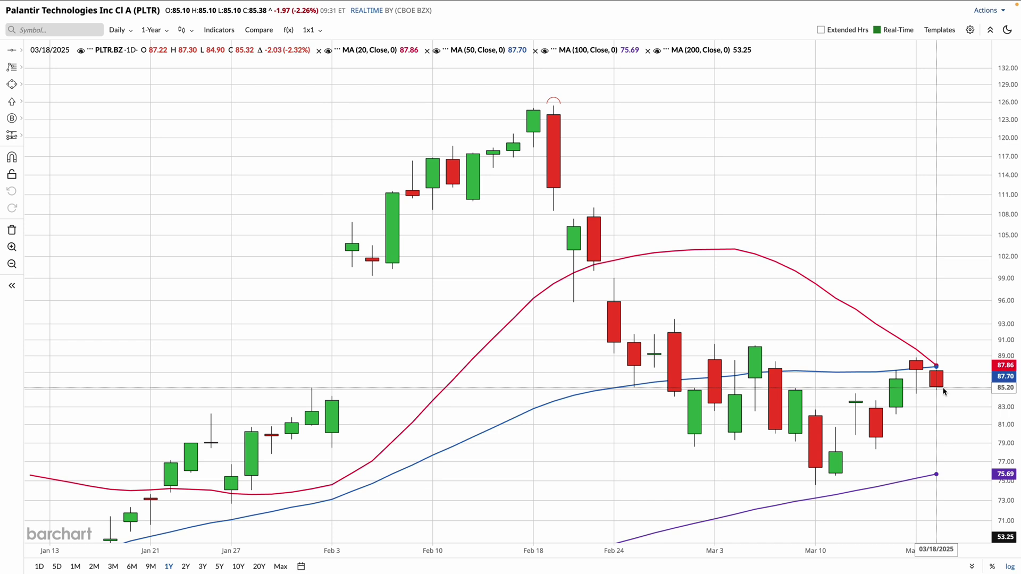
pyautogui.moveTo(732, 160); pyautogui.dragTo(705, 165)
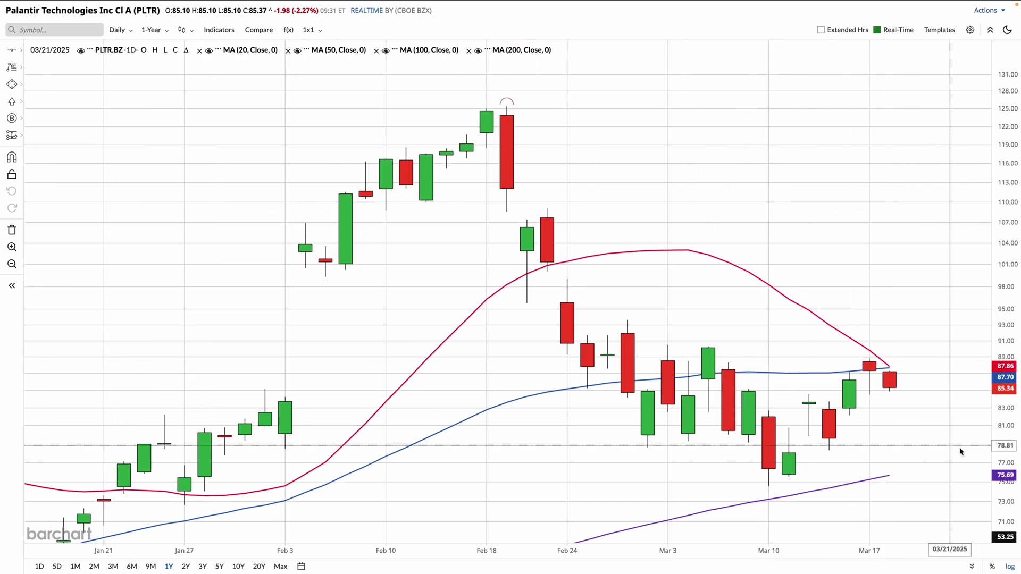
pyautogui.moveTo(930, 508); pyautogui.dragTo(520, 151)
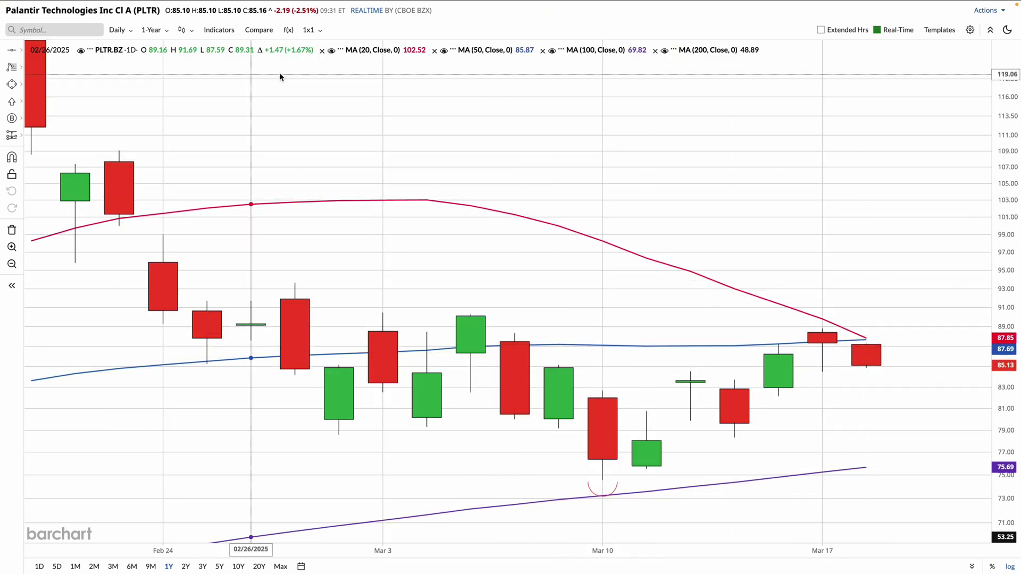
pyautogui.hotkey('ctrl', 'w')
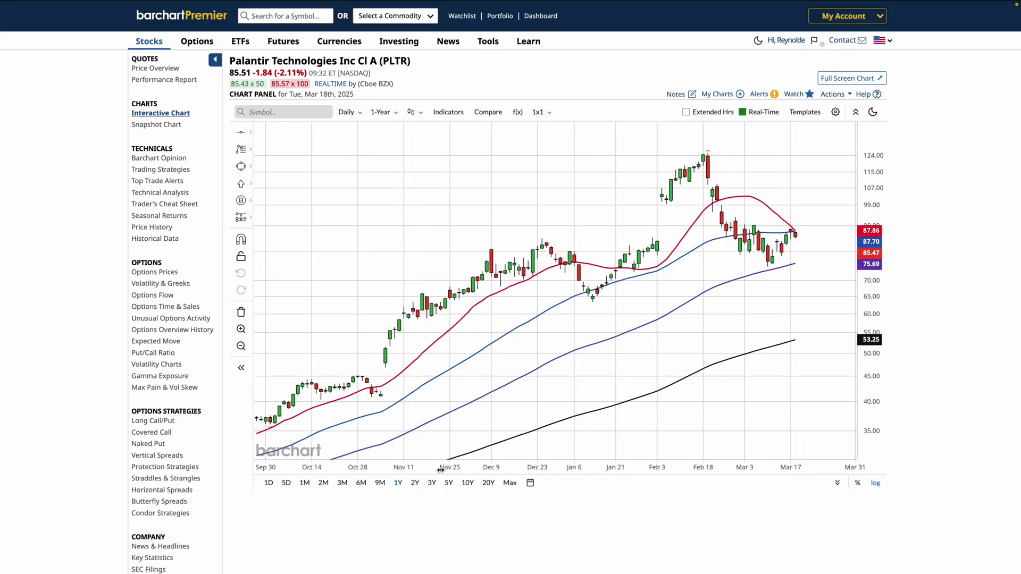
# Step: Shift the chart to recent months, then go to Learn > Resources > Site Education
pyautogui.scroll(1, 531, 361)
pyautogui.moveTo(554, 362); pyautogui.dragTo(524, 360)
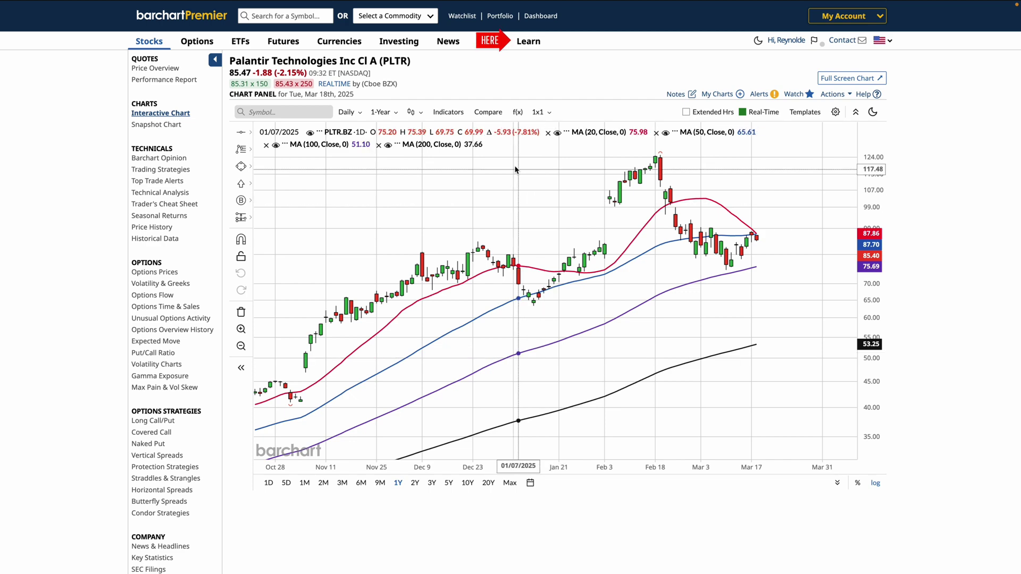
pyautogui.click(532, 43)
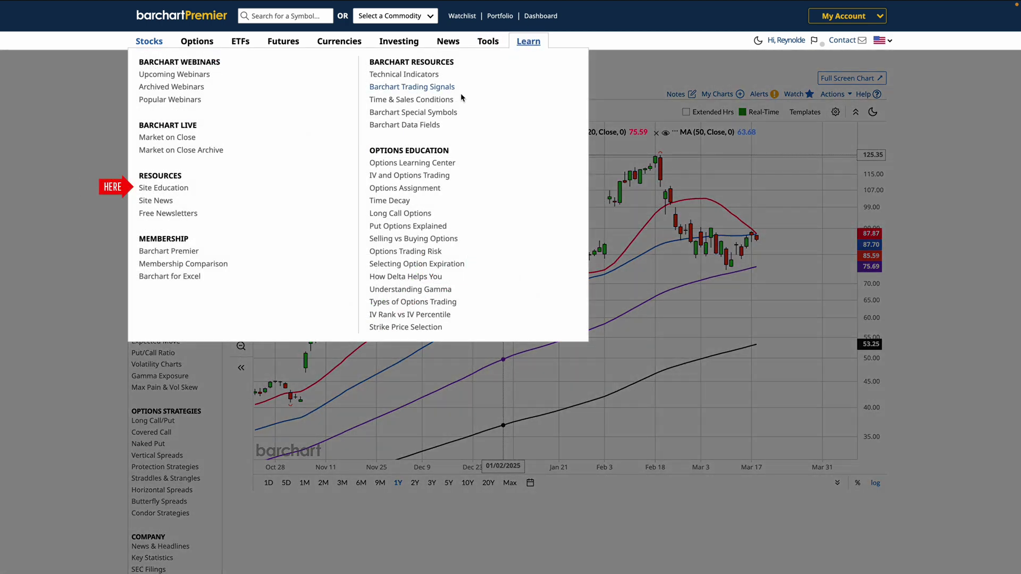
pyautogui.click(180, 193)
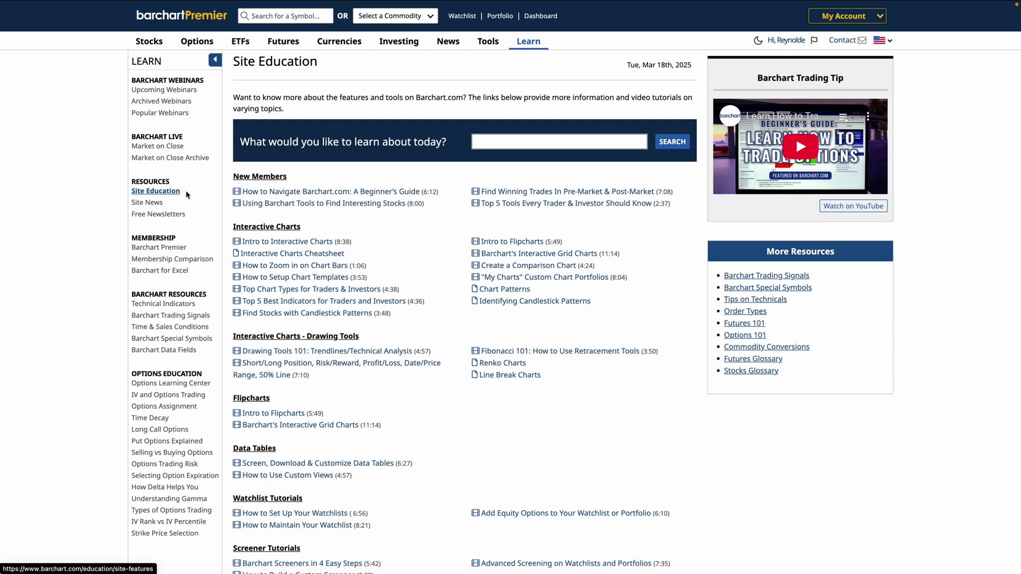
# Step: Scroll through the Site Education tutorial listings and back up
pyautogui.scroll(-3, 426, 235)
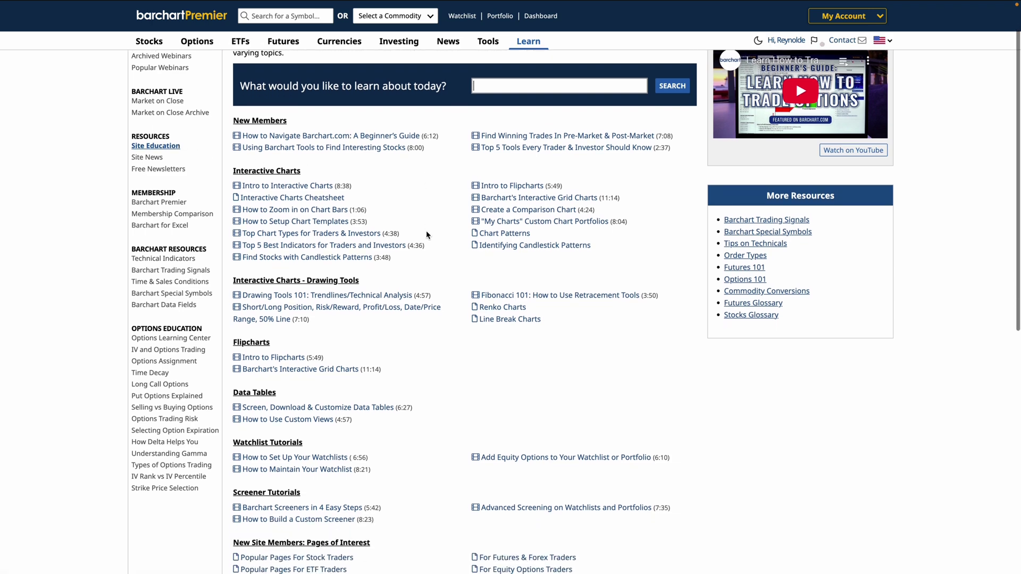
pyautogui.scroll(-3, 426, 234)
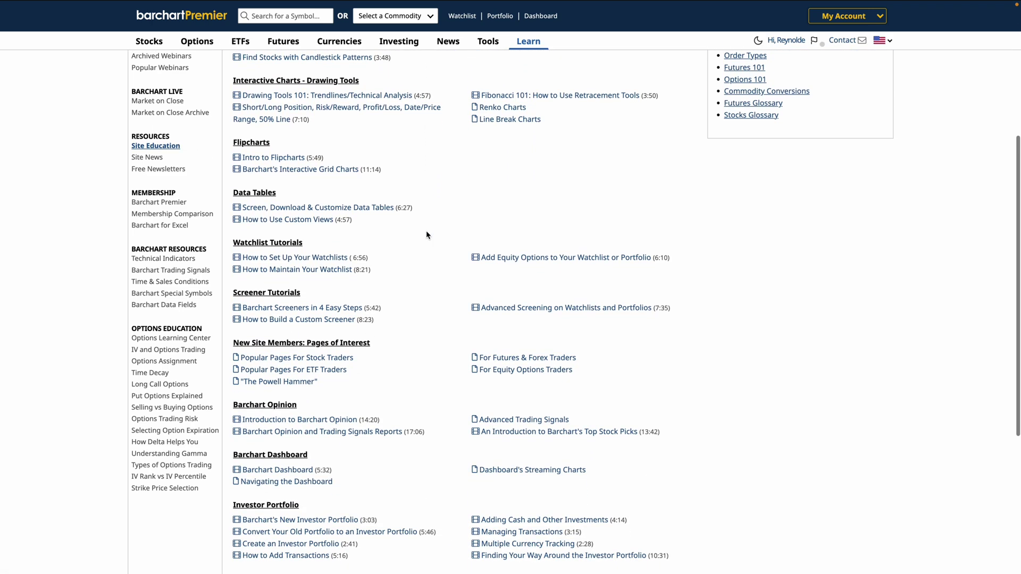
pyautogui.scroll(6, 426, 235)
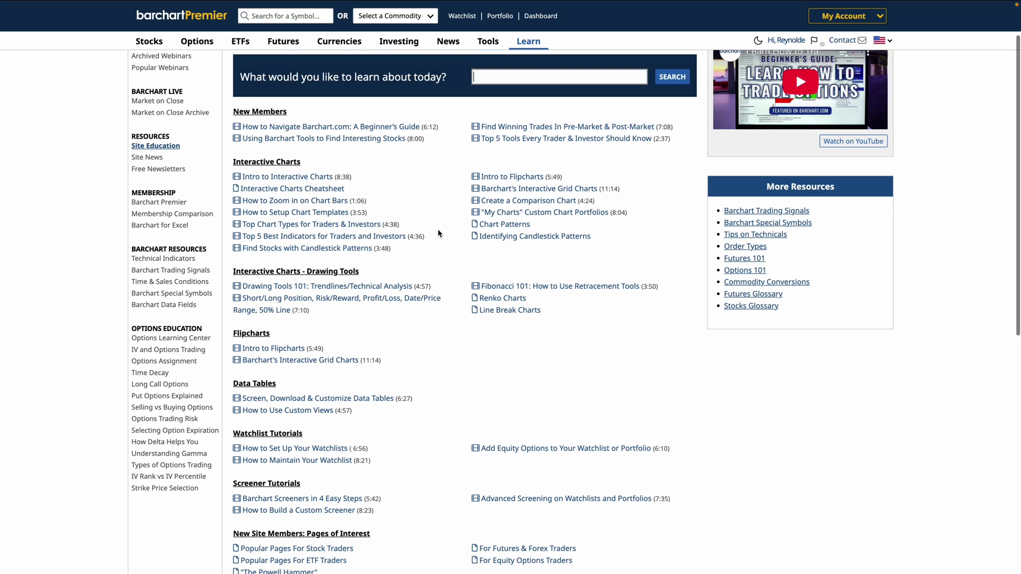